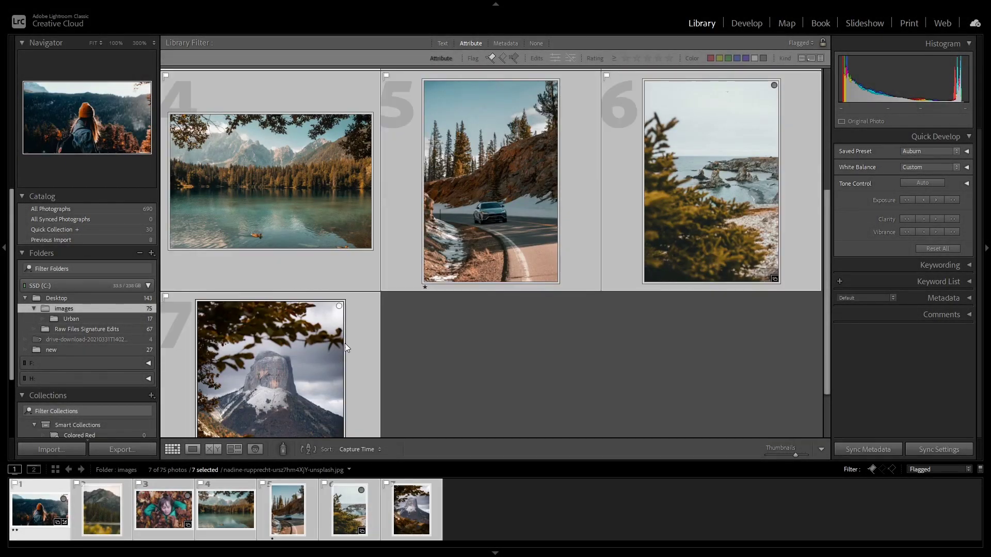
Synchronize settings across the selected photos, returning all seven flagged photos to an unedited look
{"action": "scroll", "coordinate": [345, 342], "scroll_direction": "up", "scroll_amount": 3}
{"action": "left_click", "coordinate": [936, 447]}
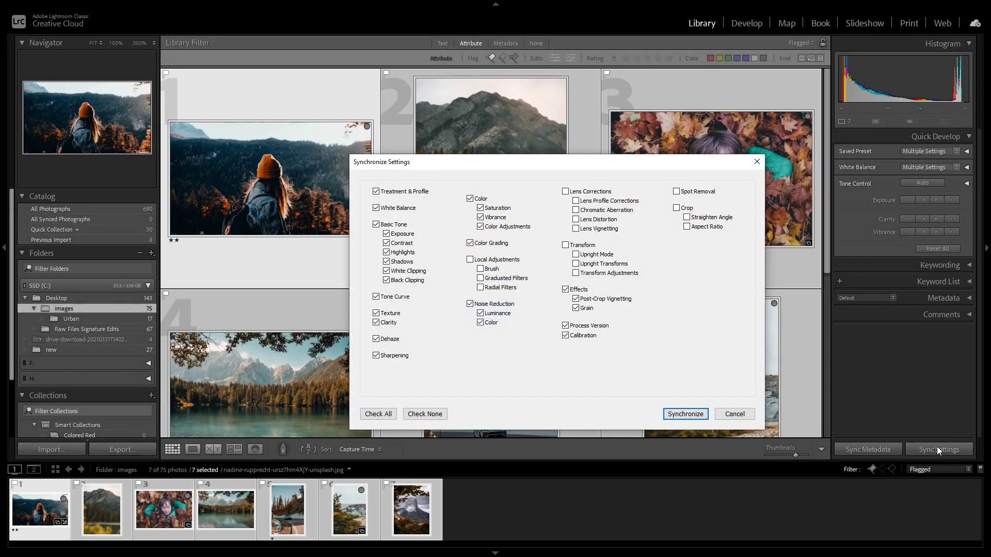
{"action": "left_click", "coordinate": [682, 413]}
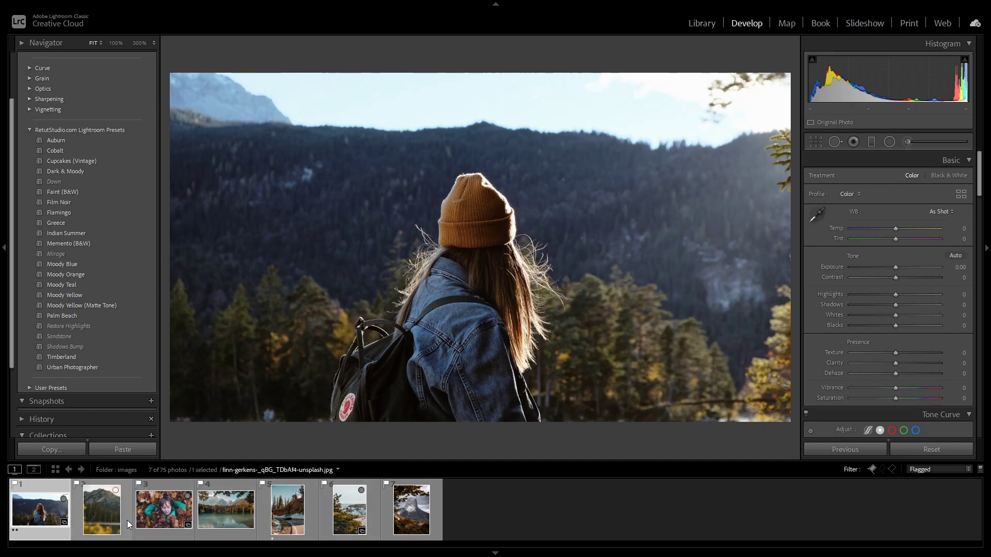
{"action": "left_click", "coordinate": [112, 510]}
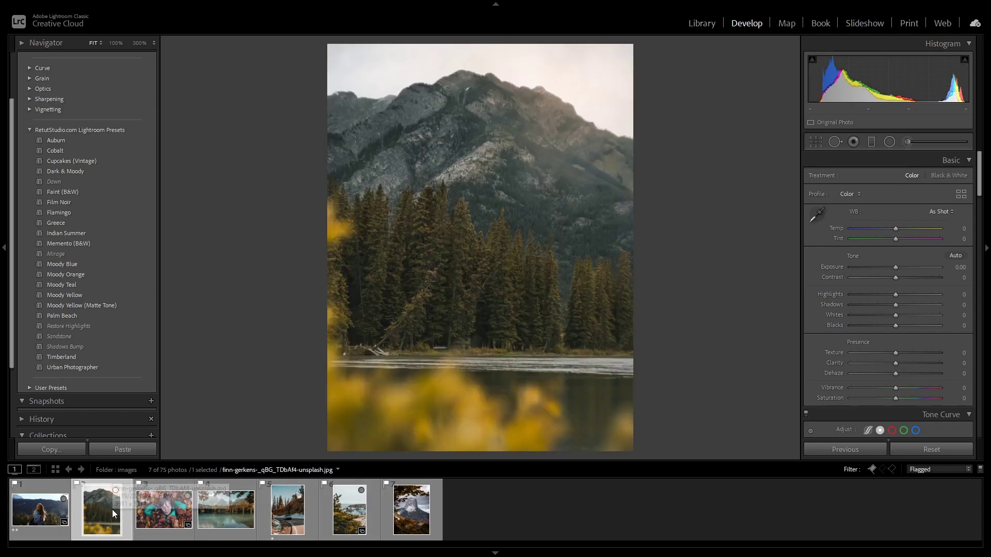
{"action": "left_click", "coordinate": [164, 510]}
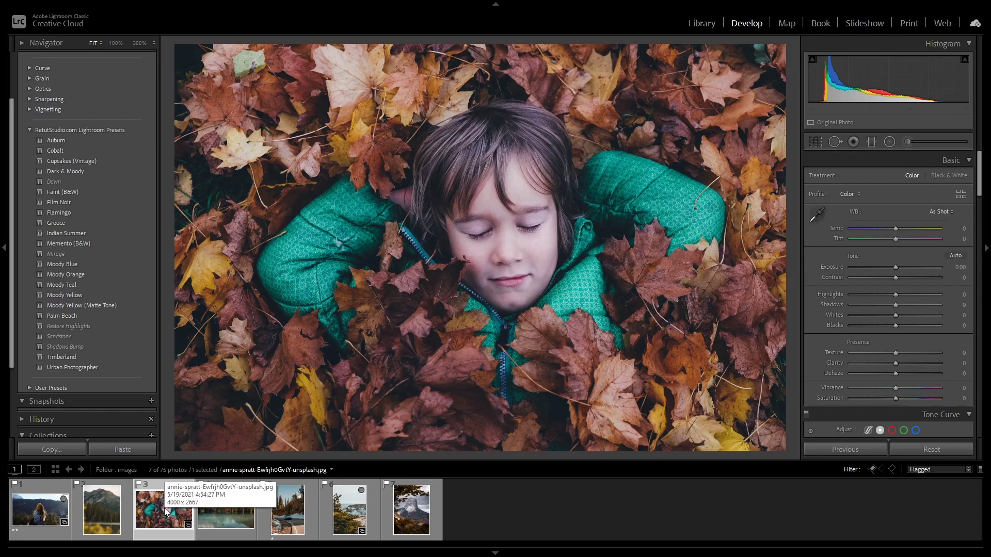
{"action": "left_click", "coordinate": [37, 518]}
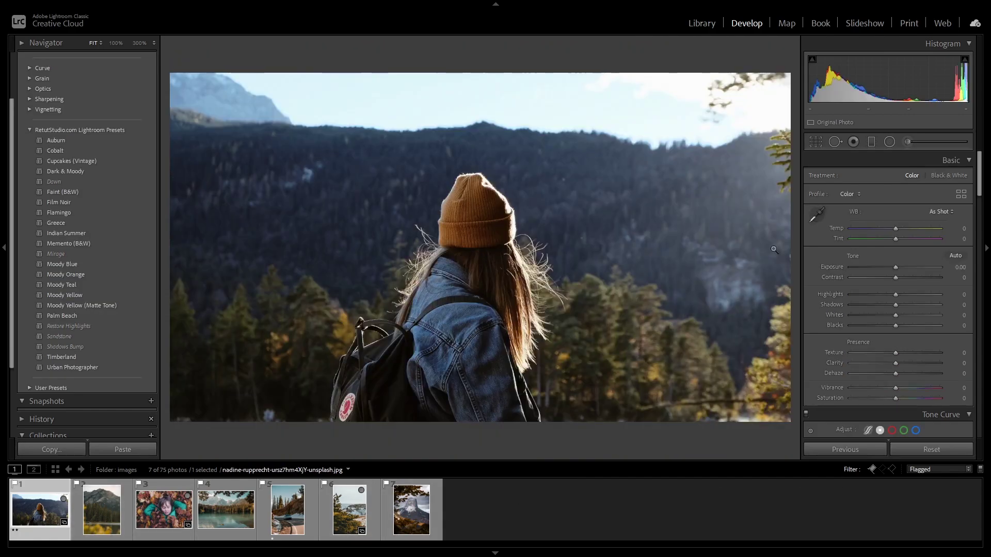
Return to the Library grid and select all seven flagged photos with Ctrl+A
{"action": "left_click", "coordinate": [701, 23]}
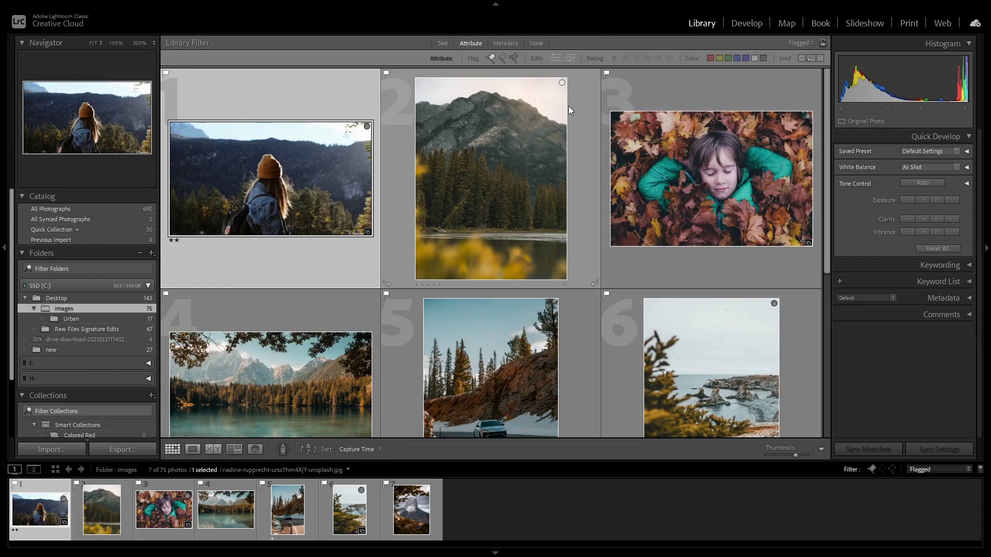
{"action": "mouse_move", "coordinate": [826, 169]}
{"action": "left_mouse_down"}
{"action": "mouse_move", "coordinate": [820, 305]}
{"action": "mouse_move", "coordinate": [818, 168]}
{"action": "left_mouse_up"}
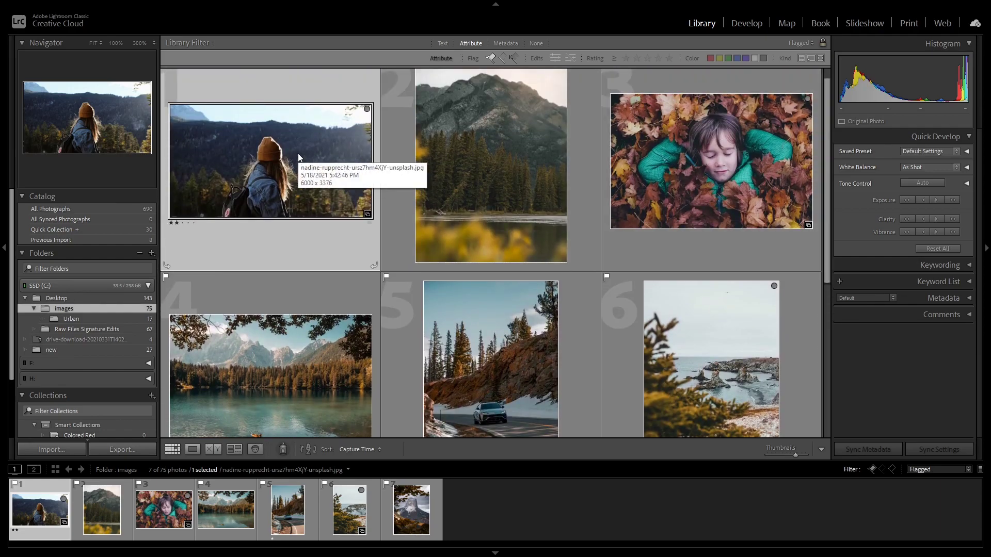
{"action": "left_click_drag", "start_coordinate": [823, 147], "coordinate": [828, 279]}
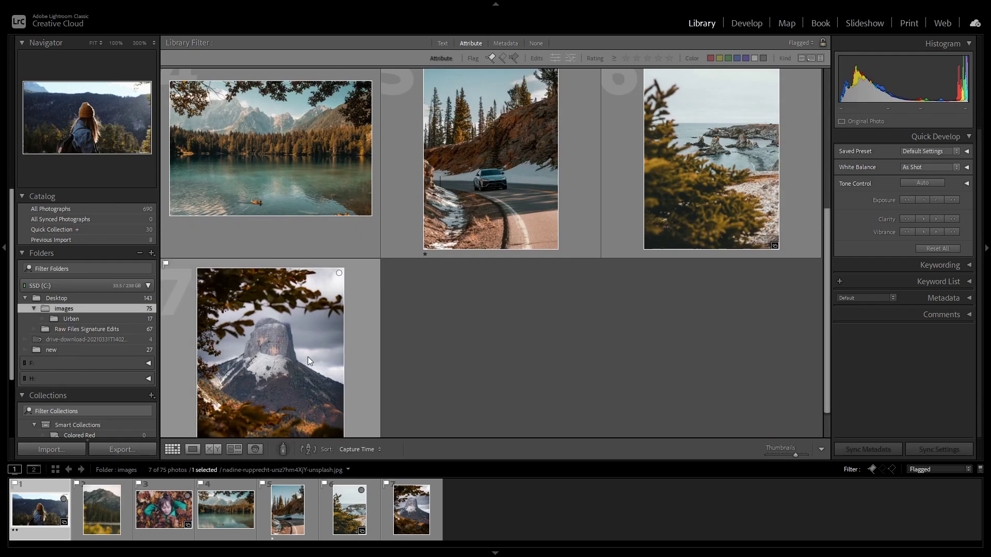
{"action": "key", "text": "ctrl+a"}
{"action": "scroll", "coordinate": [530, 317], "scroll_direction": "up", "scroll_amount": 5}
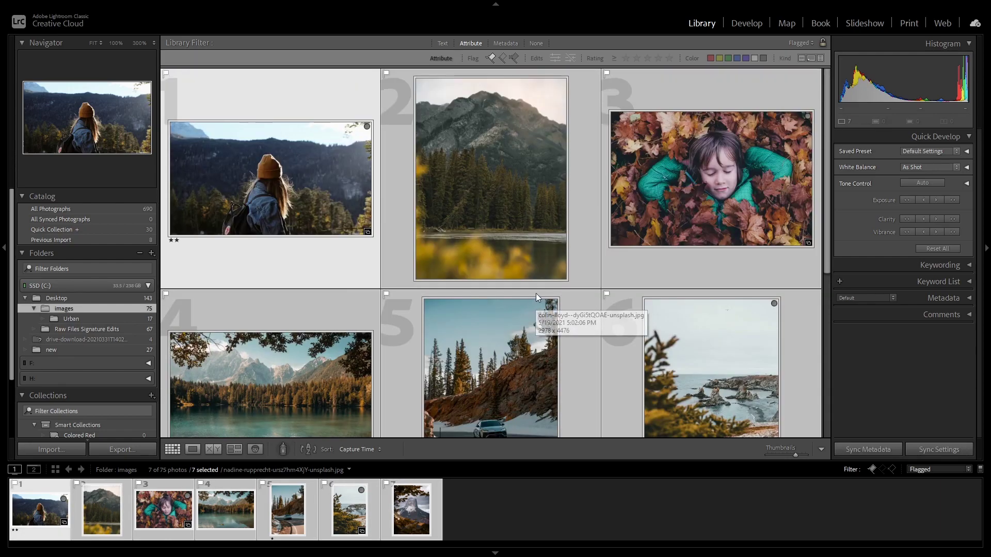
Apply the Auburn preset from RetutStudio.com Lightroom Presets to all seven photos via Quick Develop
{"action": "left_click", "coordinate": [928, 150]}
{"action": "mouse_move", "coordinate": [919, 196]}
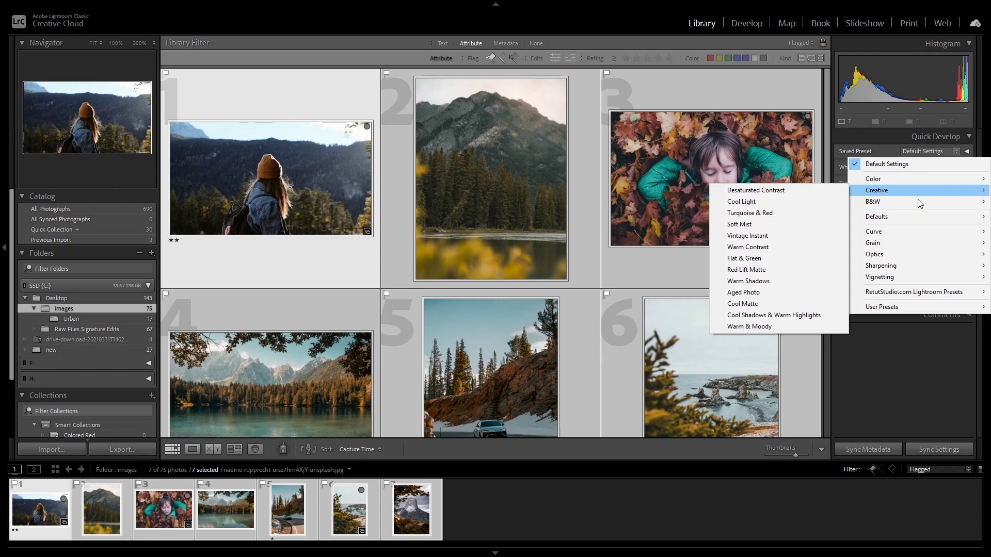
{"action": "mouse_move", "coordinate": [913, 292]}
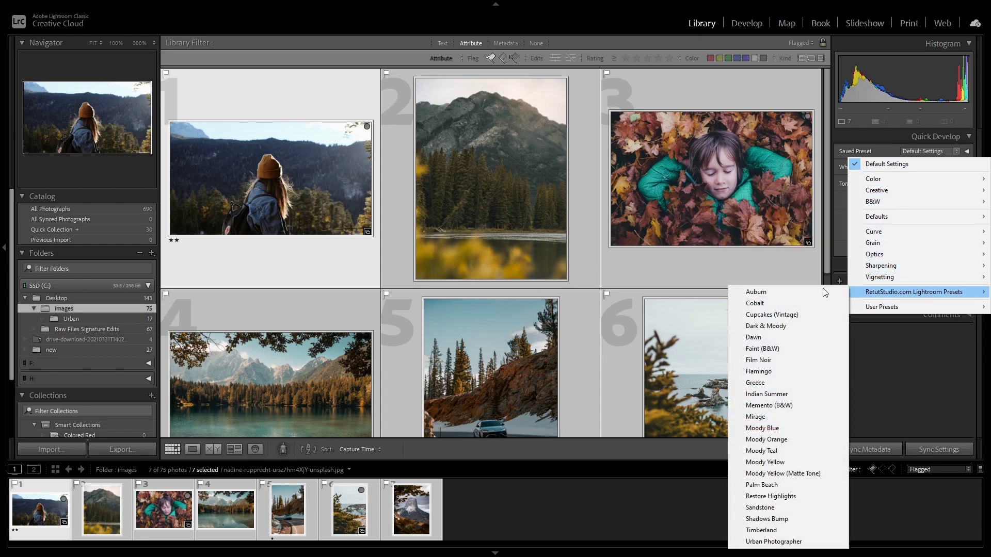
{"action": "left_click", "coordinate": [774, 292]}
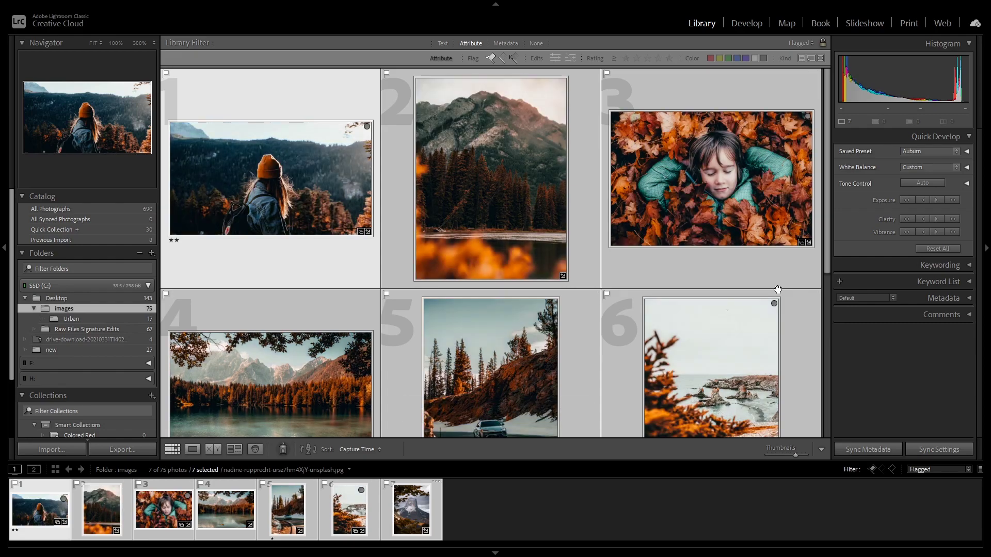
{"action": "scroll", "coordinate": [772, 270], "scroll_direction": "down", "scroll_amount": 3}
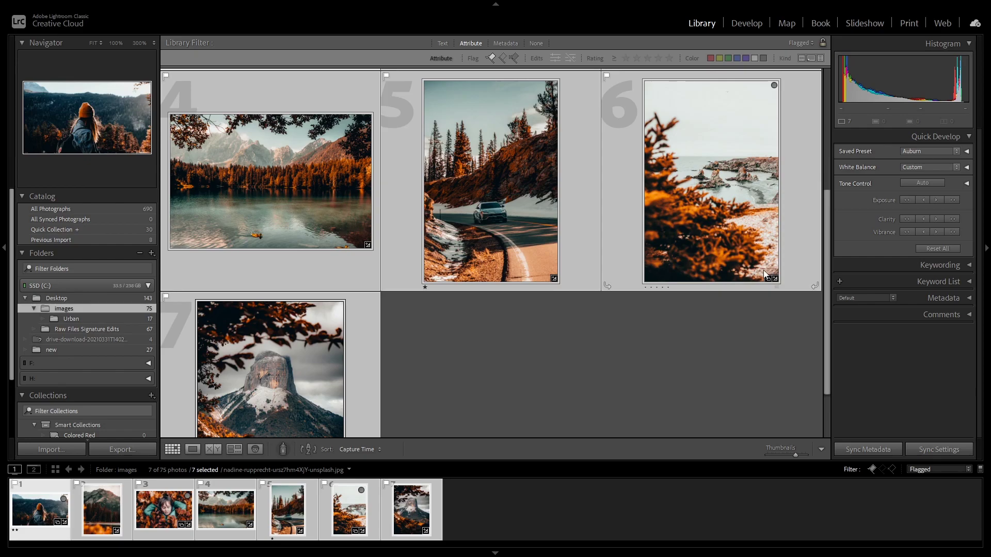
{"action": "scroll", "coordinate": [764, 271], "scroll_direction": "up", "scroll_amount": 3}
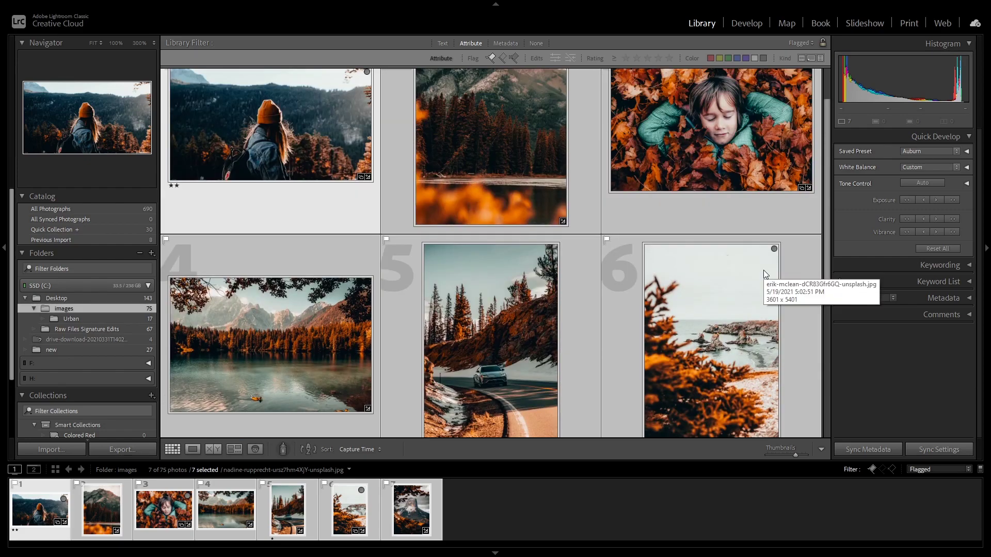
In Develop, review photos 2–6: mountains, boy in leaves, lake with duck, snowy road, coastal shrub
{"action": "left_click", "coordinate": [745, 25]}
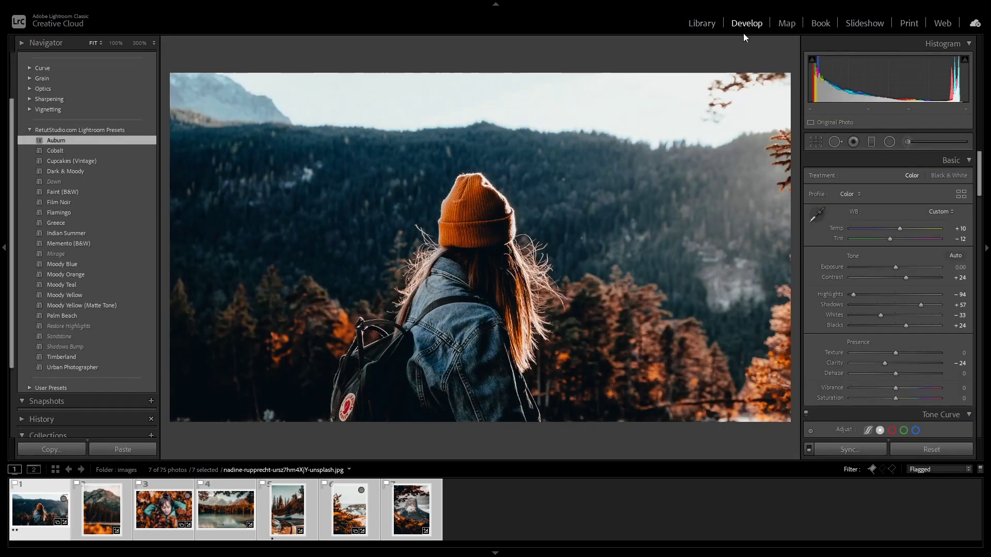
{"action": "left_click", "coordinate": [94, 511]}
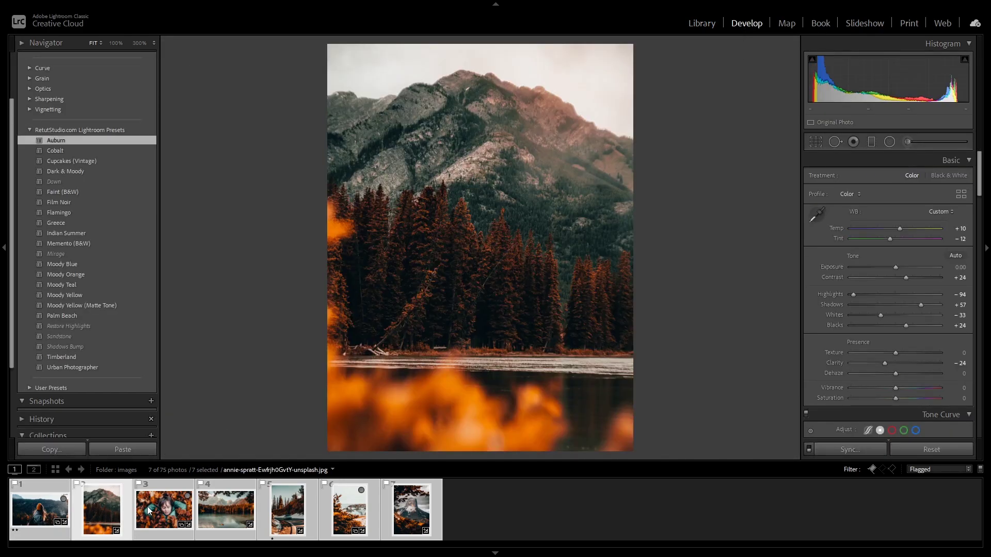
{"action": "left_click", "coordinate": [158, 515]}
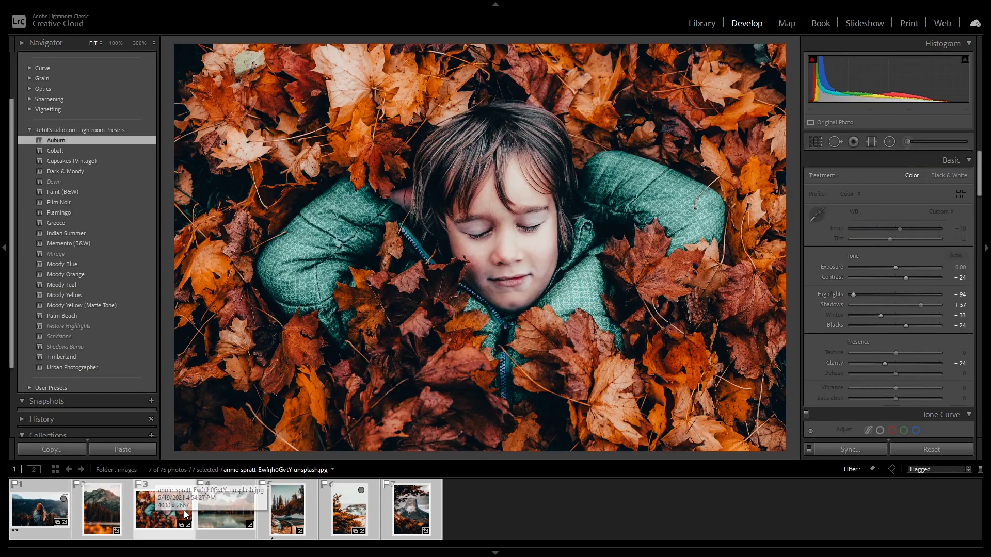
{"action": "left_click", "coordinate": [220, 517]}
{"action": "left_click", "coordinate": [287, 510]}
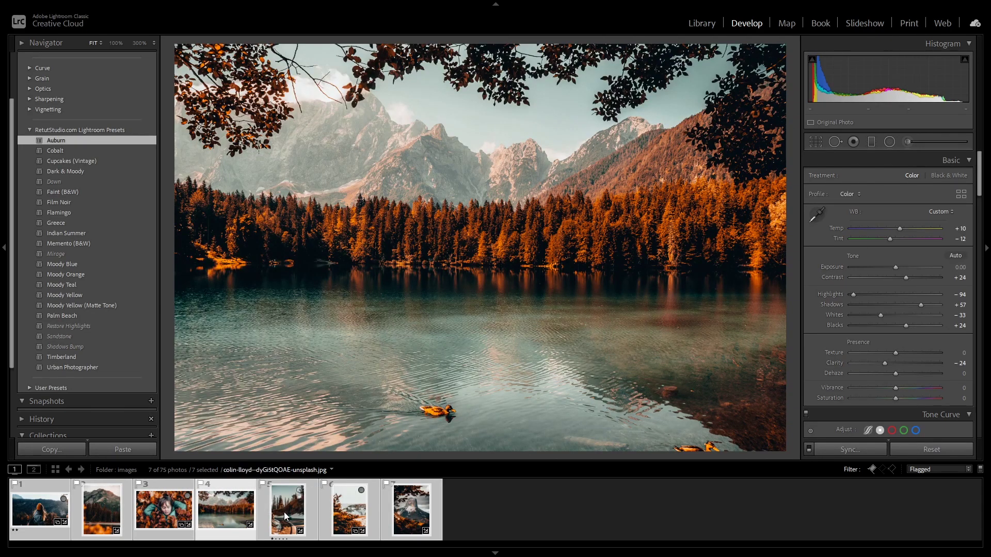
{"action": "left_click", "coordinate": [338, 508]}
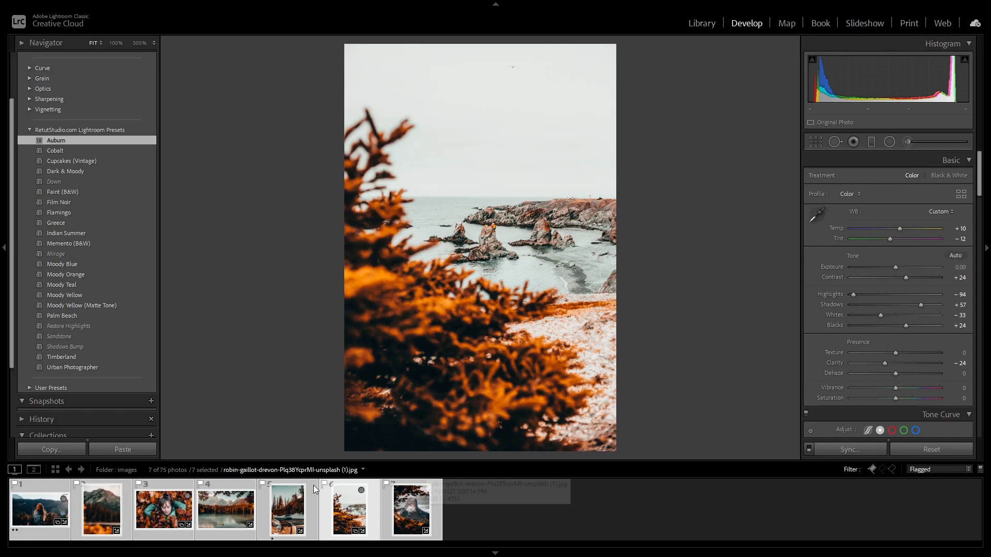
Return to the beanie photo, compare it with the original, and deselect all other photos
{"action": "left_click", "coordinate": [47, 511]}
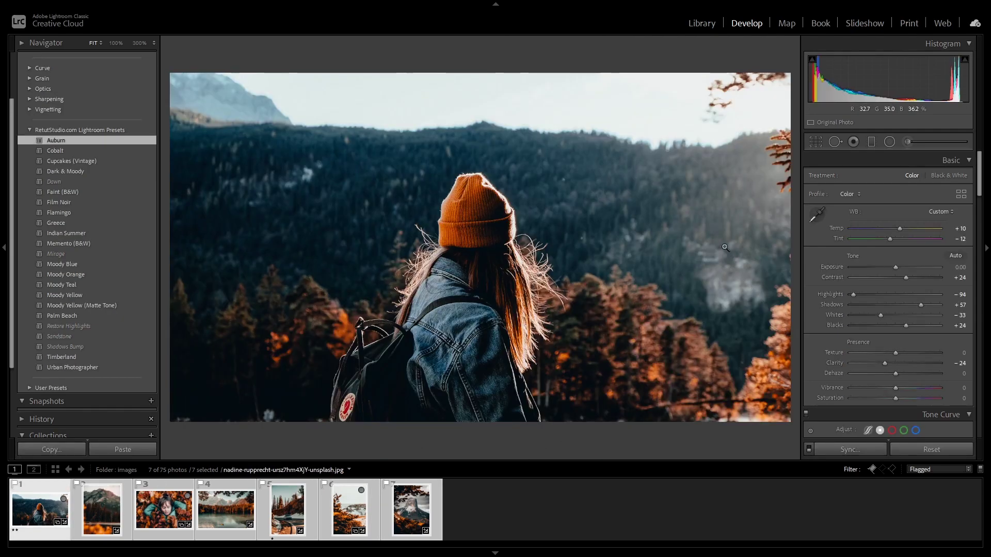
{"action": "key", "text": "backslash"}
{"action": "key", "text": "backslash"}
{"action": "key", "text": "ctrl+shift+d"}
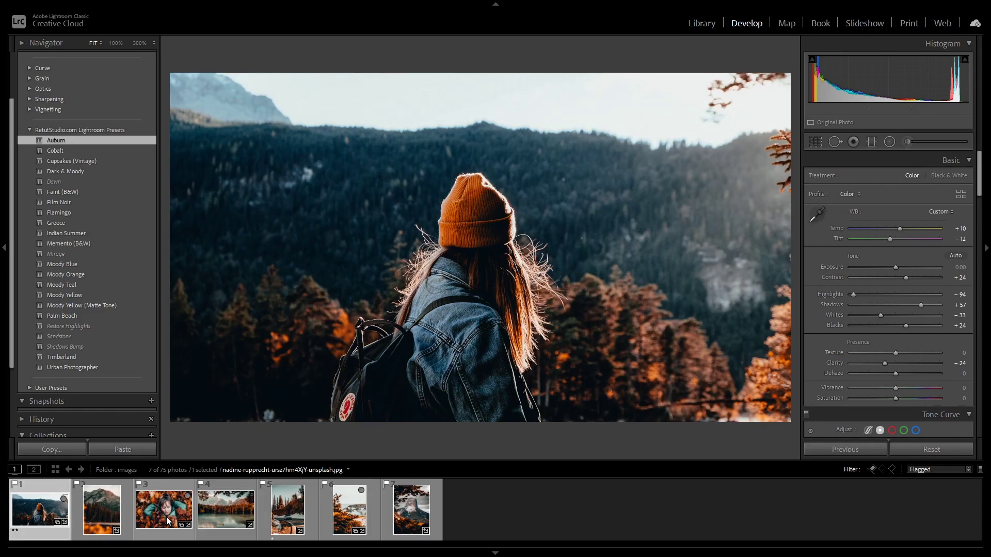
Reset the mountain, child-in-leaves and lake photos to default settings
{"action": "left_click", "coordinate": [106, 513]}
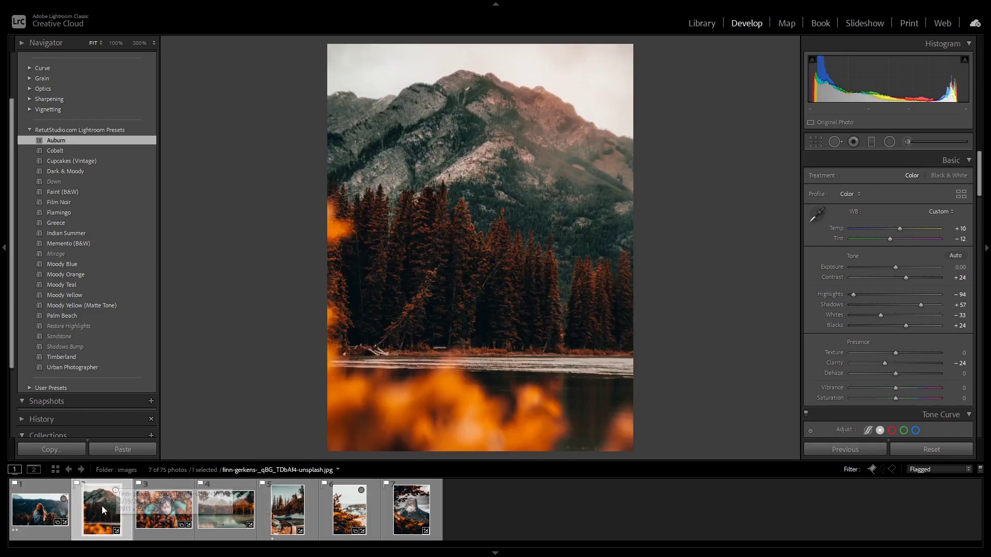
{"action": "left_click", "coordinate": [925, 449]}
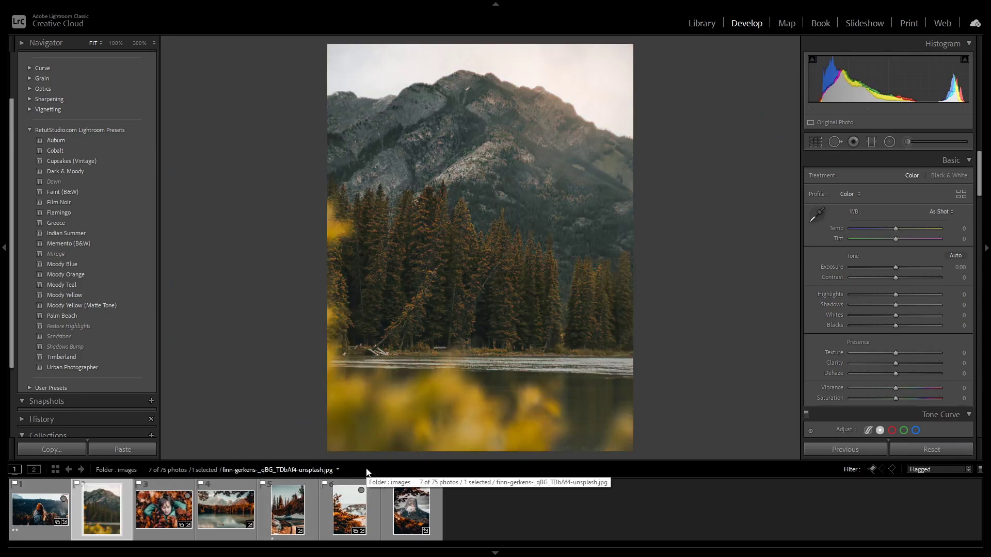
{"action": "left_click", "coordinate": [187, 500]}
{"action": "left_click", "coordinate": [948, 445]}
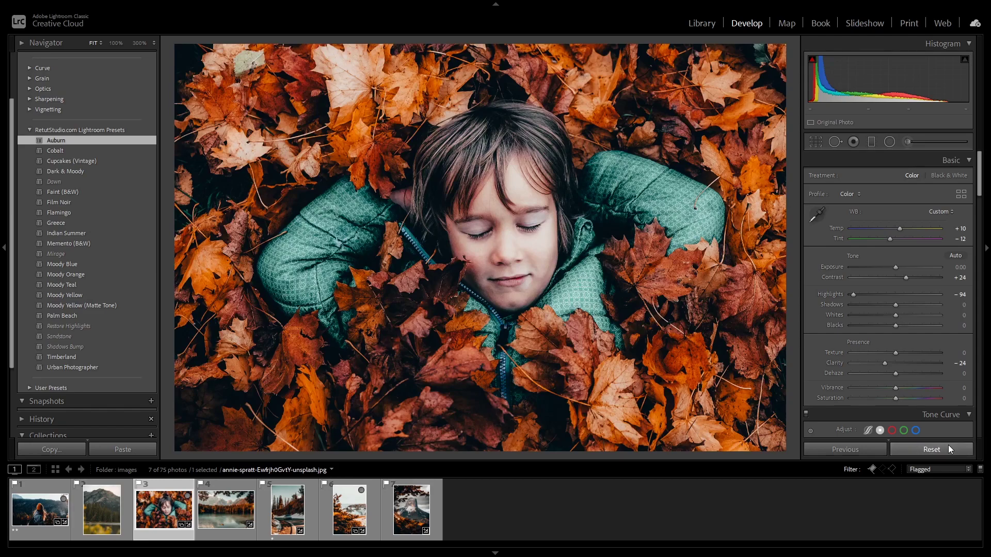
{"action": "left_click", "coordinate": [253, 509]}
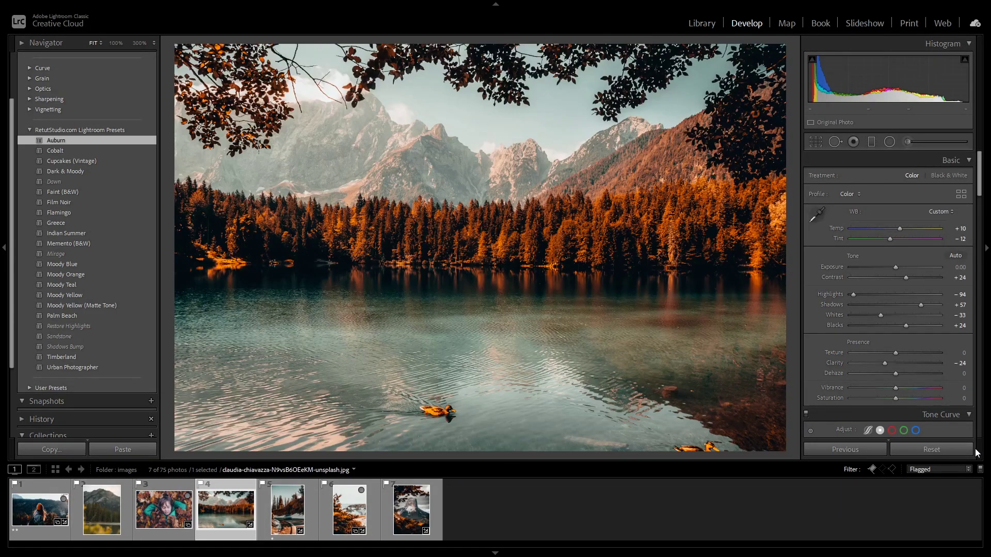
{"action": "left_click", "coordinate": [909, 451]}
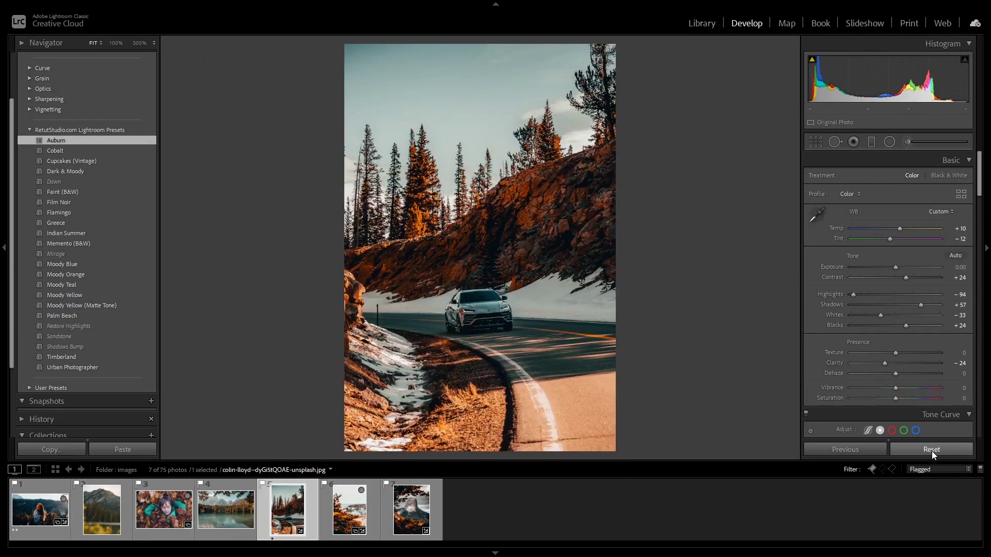
Reset the snowy-road, coast and rocky-peak photos to default settings
{"action": "left_click", "coordinate": [929, 450]}
{"action": "key", "text": "Right"}
{"action": "left_click", "coordinate": [945, 451]}
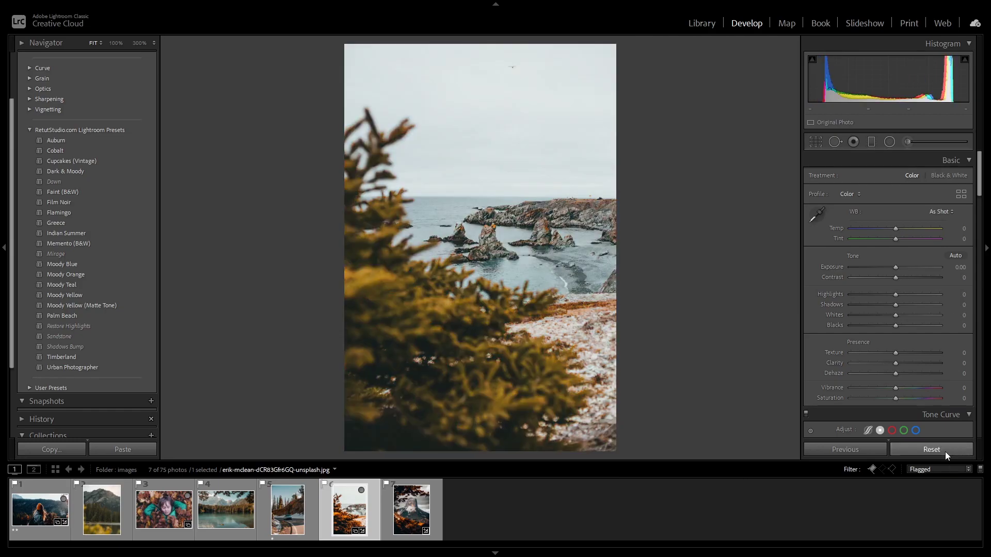
{"action": "key", "text": "Right"}
{"action": "left_click", "coordinate": [936, 448]}
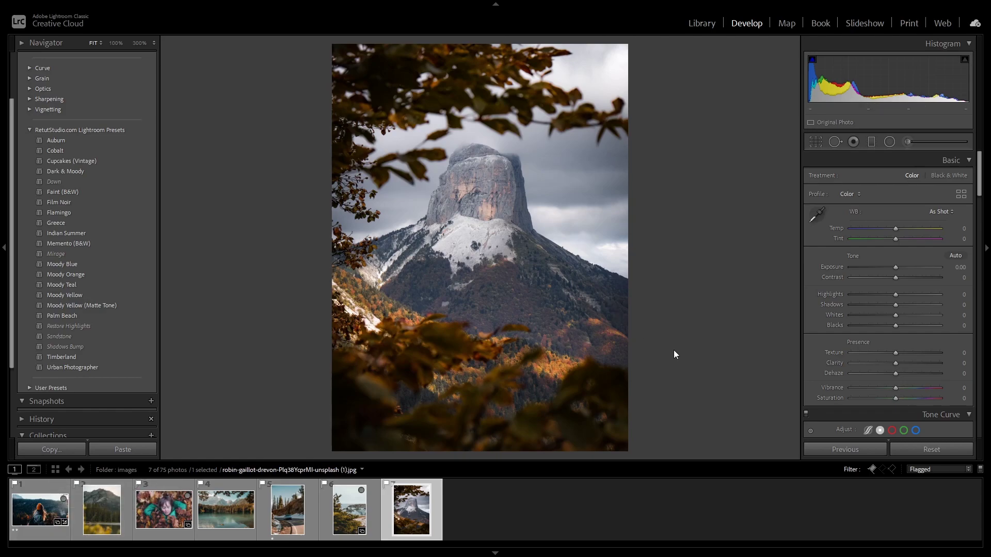
In the Library grid, make the edited beanie photo active, then select all seven flagged photos
{"action": "left_click", "coordinate": [702, 23]}
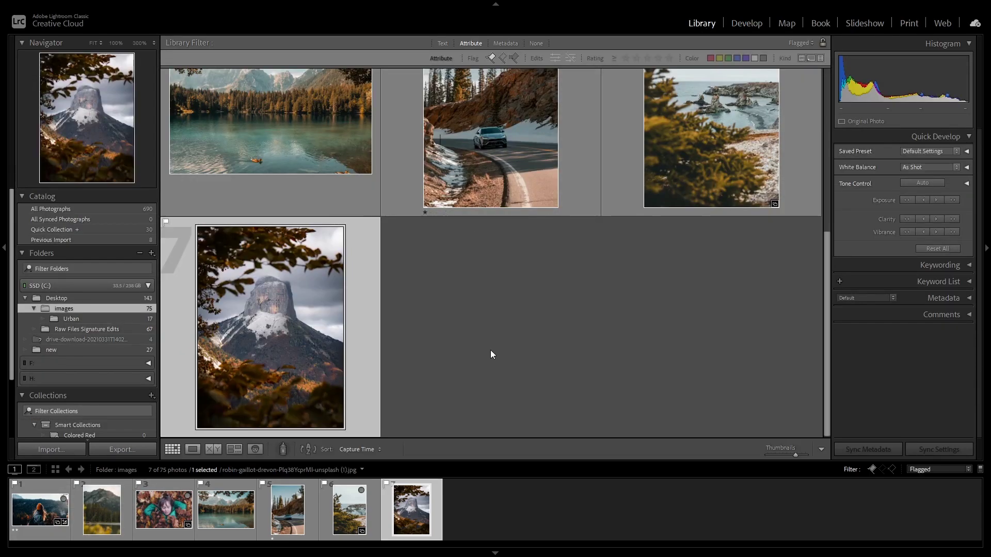
{"action": "scroll", "coordinate": [507, 310], "scroll_direction": "up", "scroll_amount": 3}
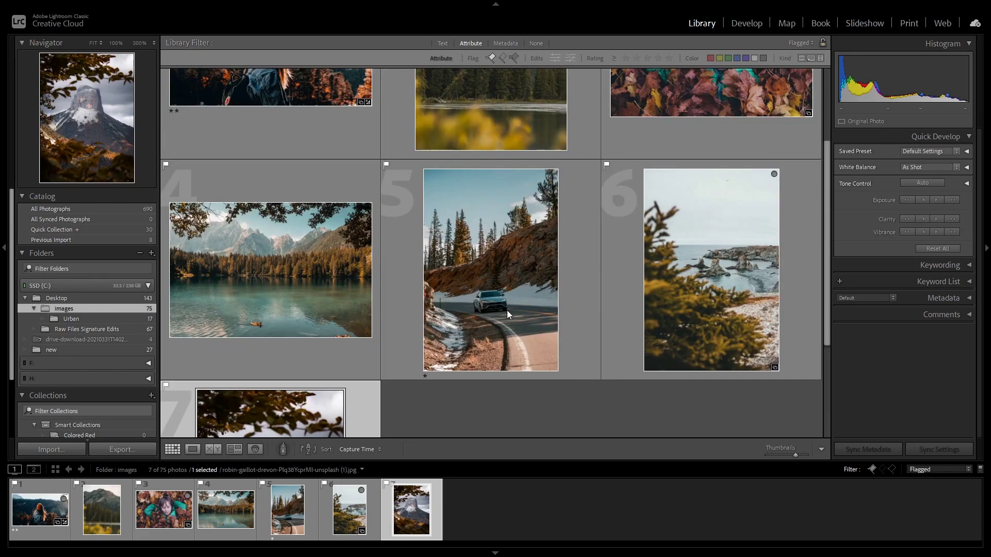
{"action": "scroll", "coordinate": [511, 321], "scroll_direction": "up", "scroll_amount": 3}
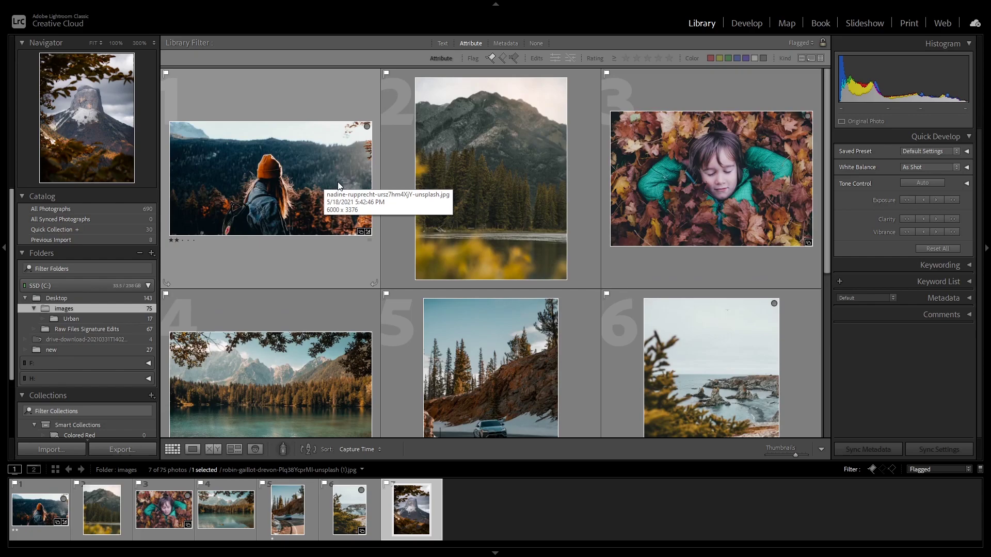
{"action": "left_click", "coordinate": [268, 166]}
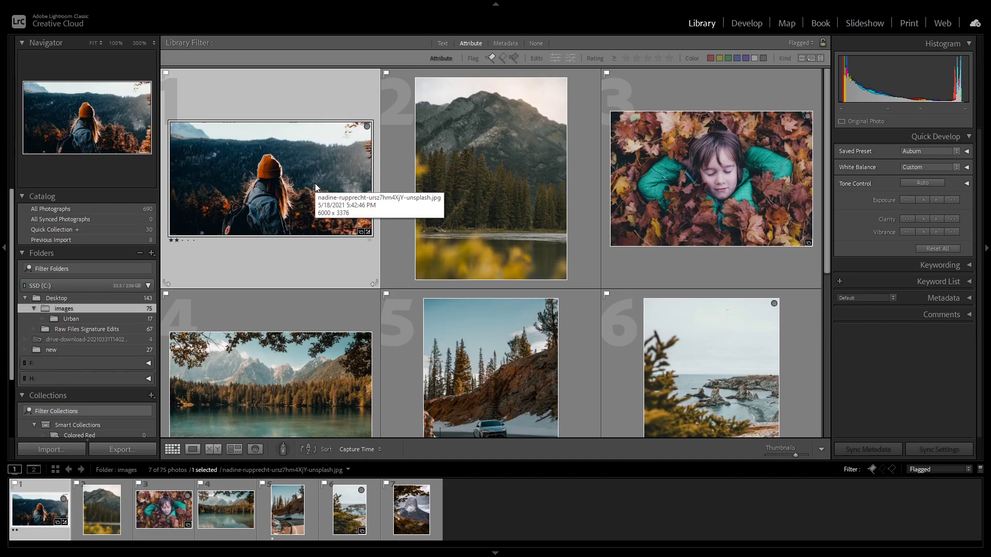
{"action": "scroll", "coordinate": [401, 230], "scroll_direction": "down", "scroll_amount": 4}
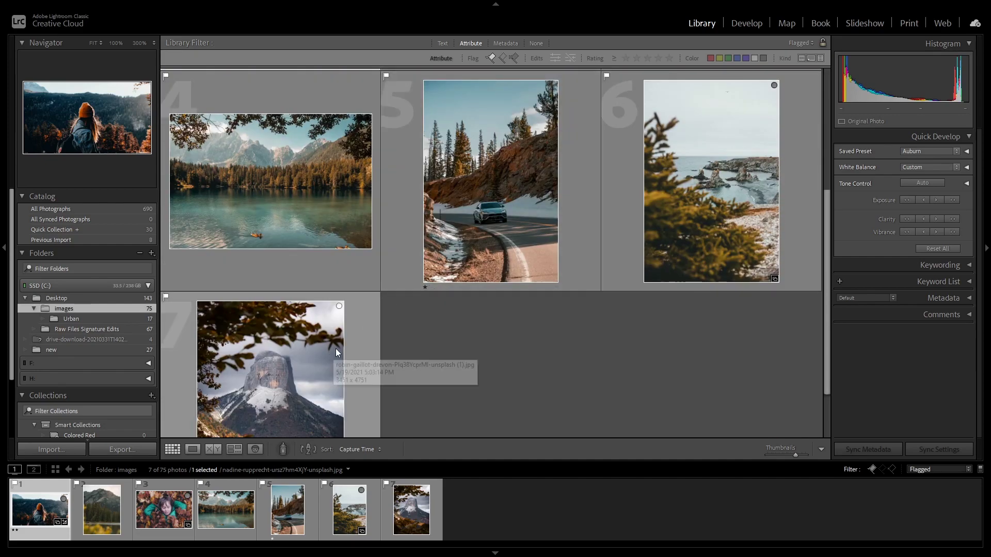
{"action": "key", "text": "ctrl+a"}
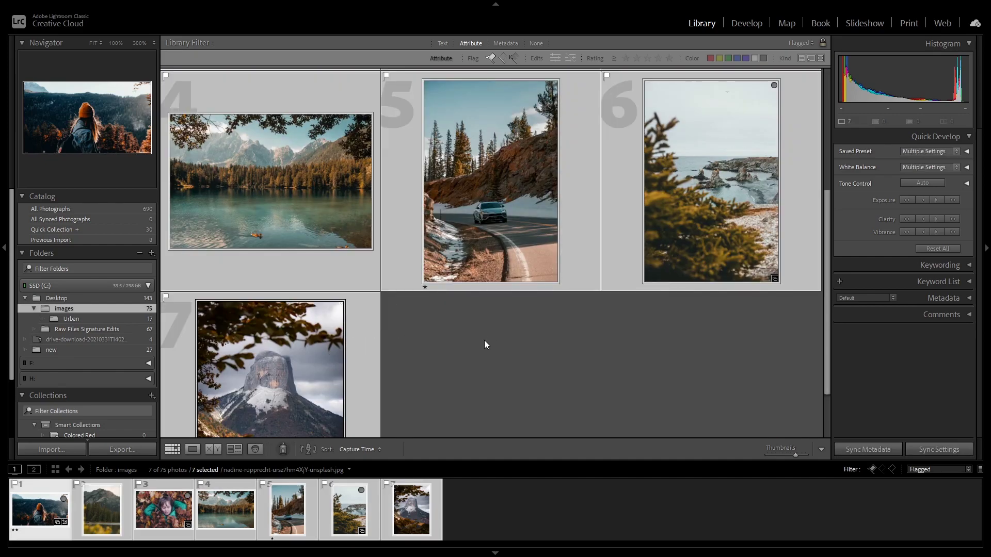
{"action": "scroll", "coordinate": [484, 339], "scroll_direction": "up", "scroll_amount": 4}
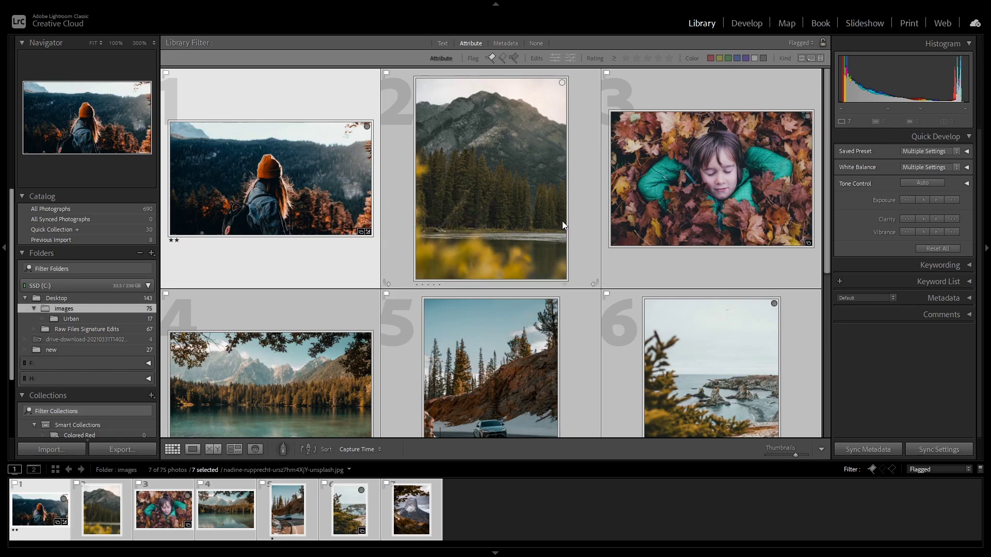
Sync the beanie photo's settings, with every option checked, to all seven selected photos
{"action": "left_click", "coordinate": [930, 448]}
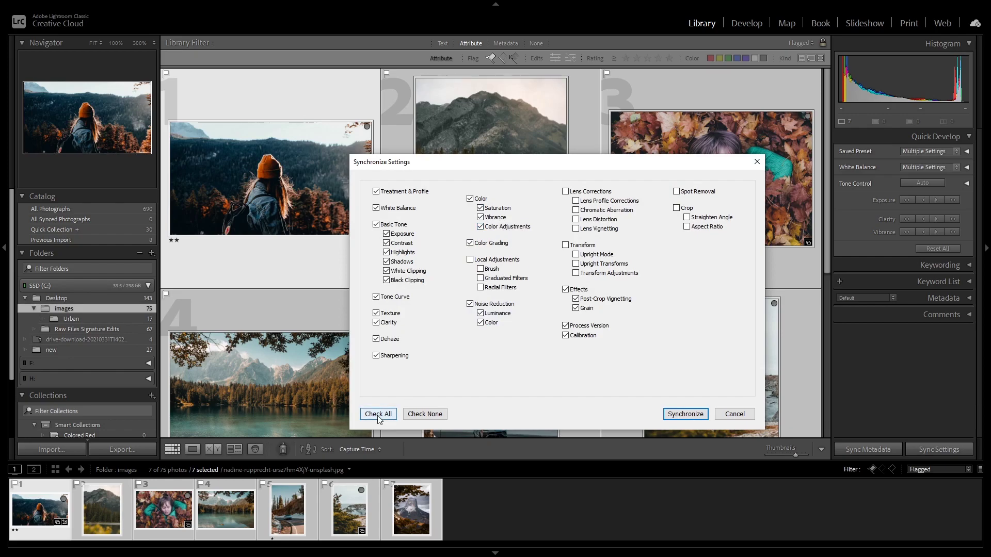
{"action": "left_click", "coordinate": [686, 414]}
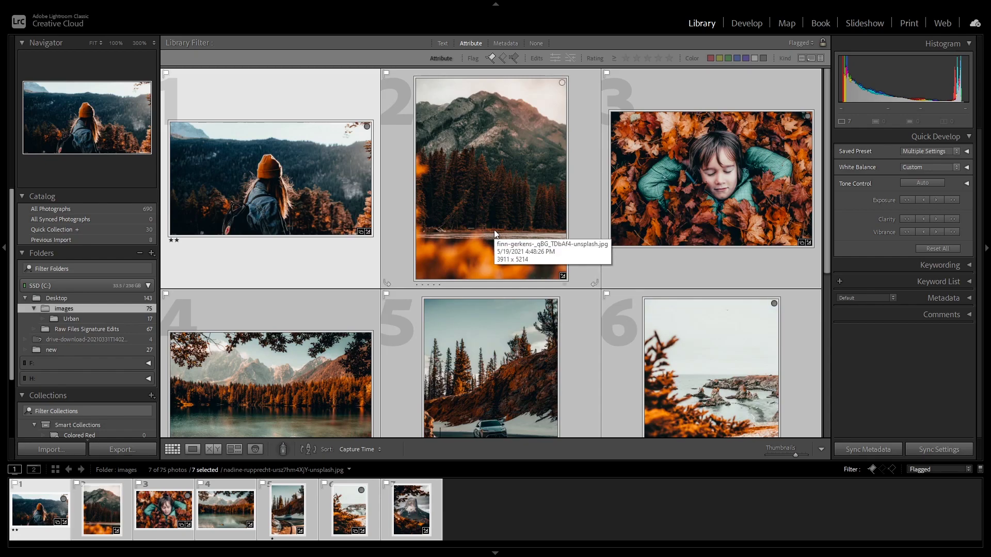
{"action": "scroll", "coordinate": [494, 230], "scroll_direction": "down", "scroll_amount": 3}
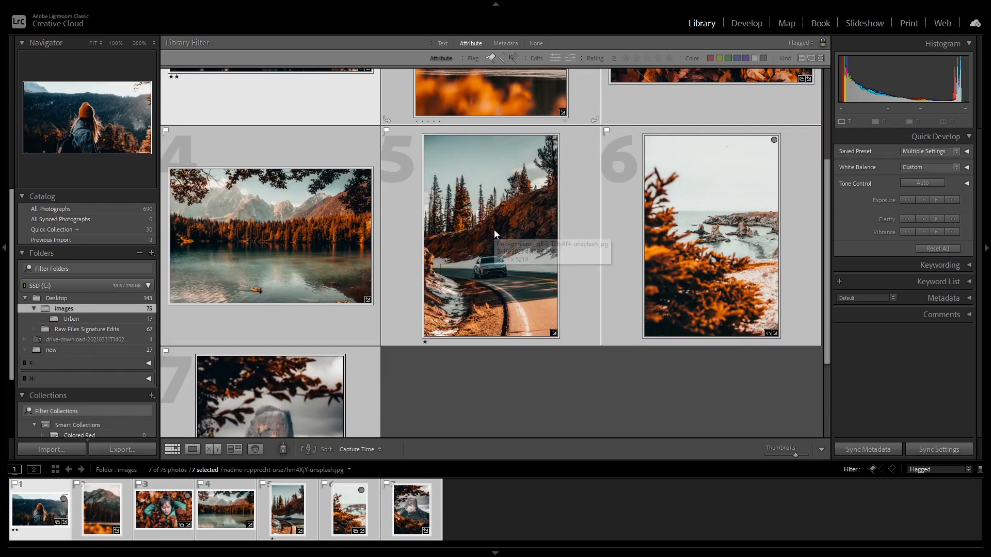
{"action": "scroll", "coordinate": [494, 230], "scroll_direction": "down", "scroll_amount": 2}
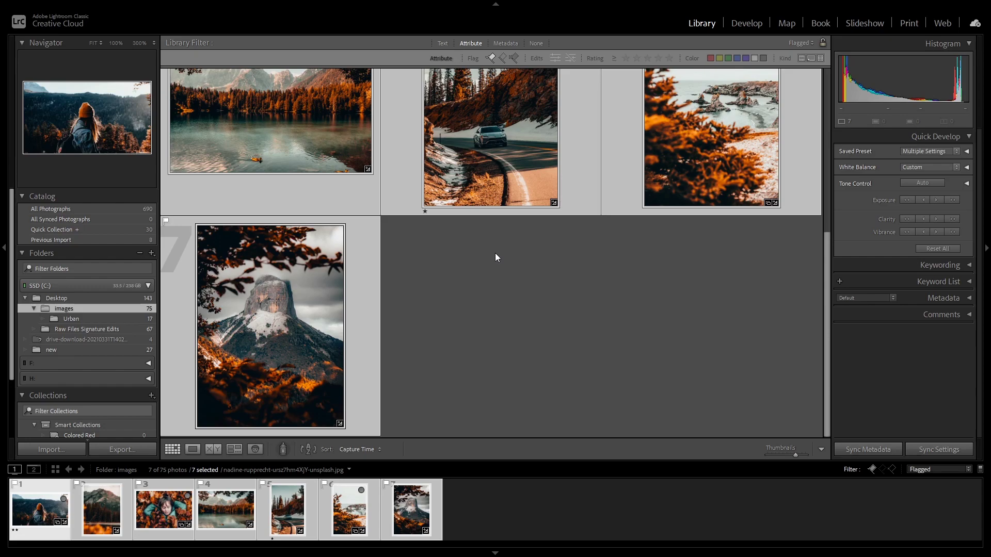
Open the car-on-snowy-road photo in Develop and scroll the right panel down to its Tone Curve
{"action": "scroll", "coordinate": [494, 253], "scroll_direction": "up", "scroll_amount": 3}
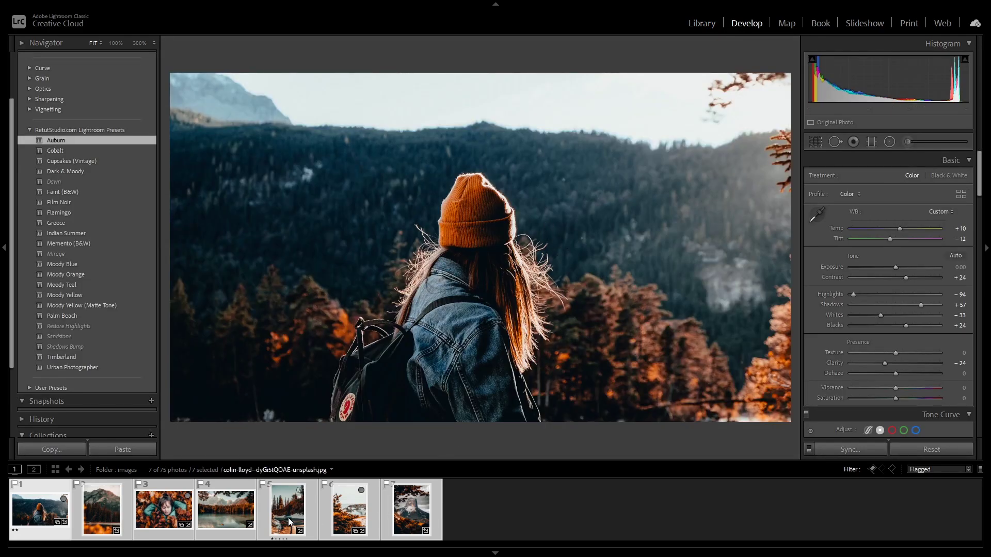
{"action": "left_click", "coordinate": [288, 518]}
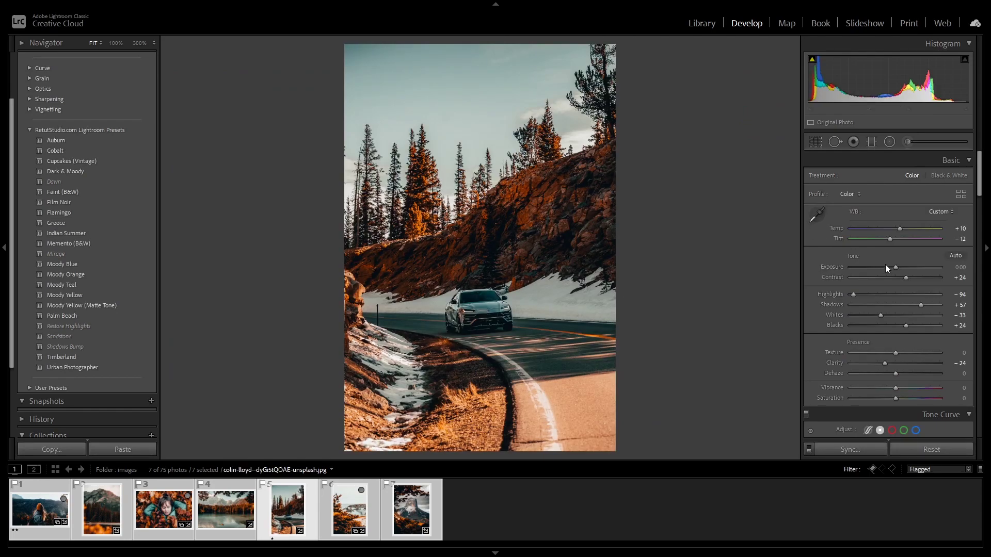
{"action": "scroll", "coordinate": [880, 322], "scroll_direction": "down", "scroll_amount": 3}
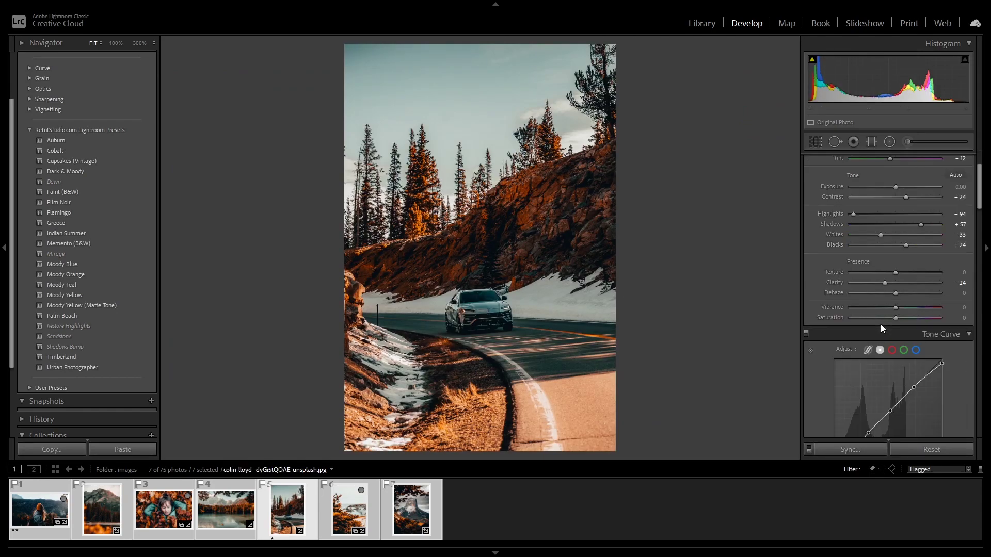
{"action": "scroll", "coordinate": [880, 325], "scroll_direction": "down", "scroll_amount": 3}
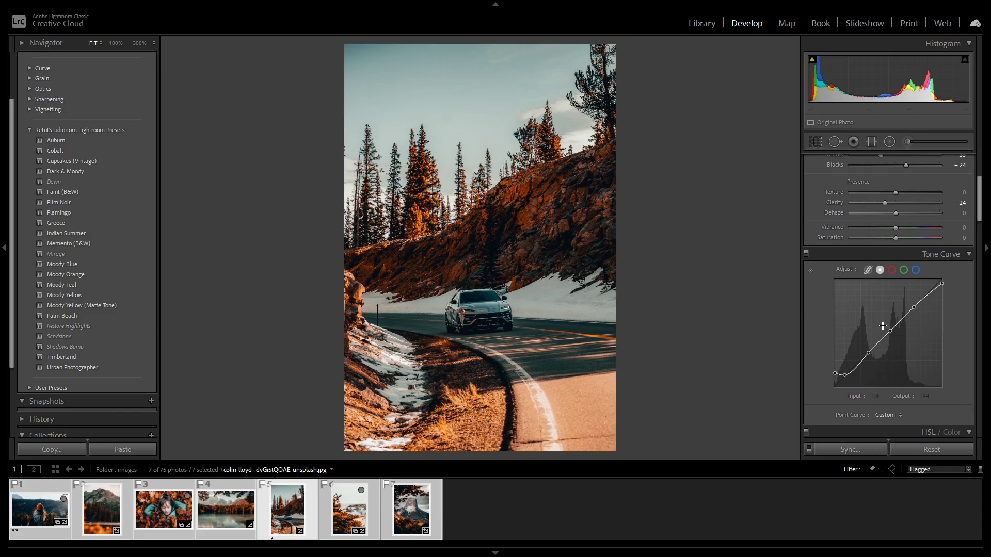